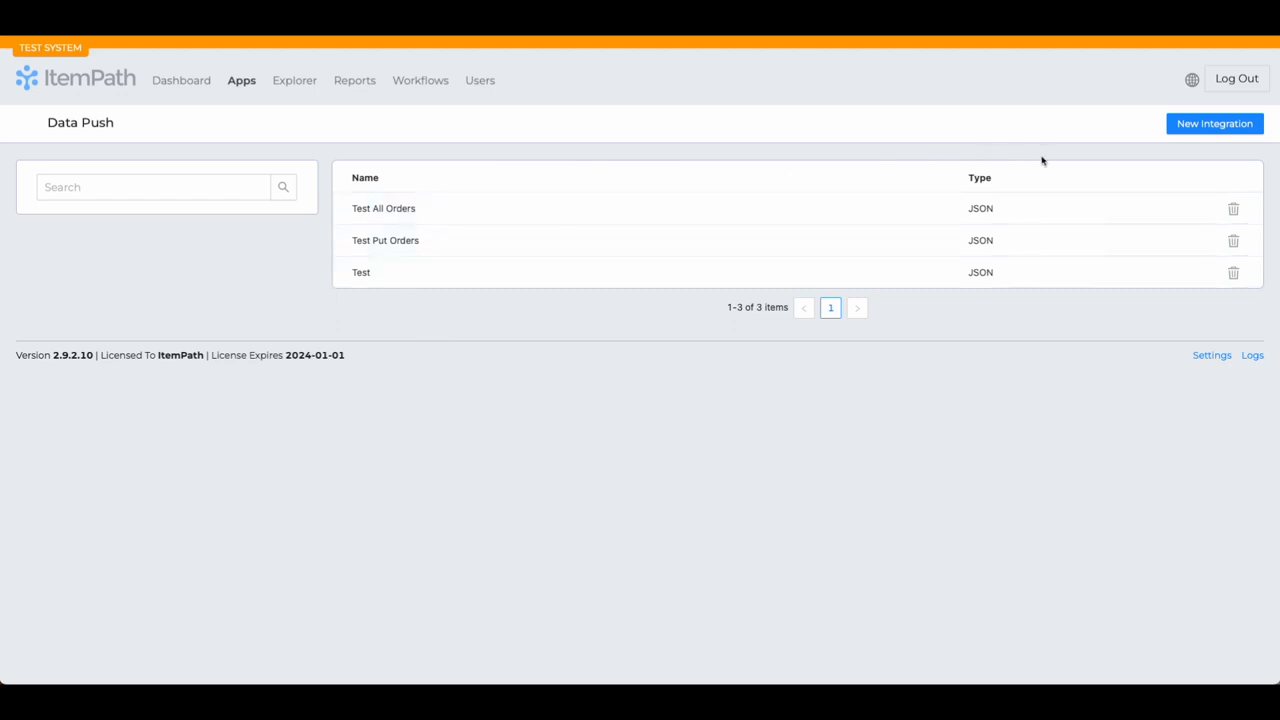
Step: Create a JSON integration named Test Pick Orders that uses the Working Data Push Connection
left_click(1201, 131)
left_click(220, 204)
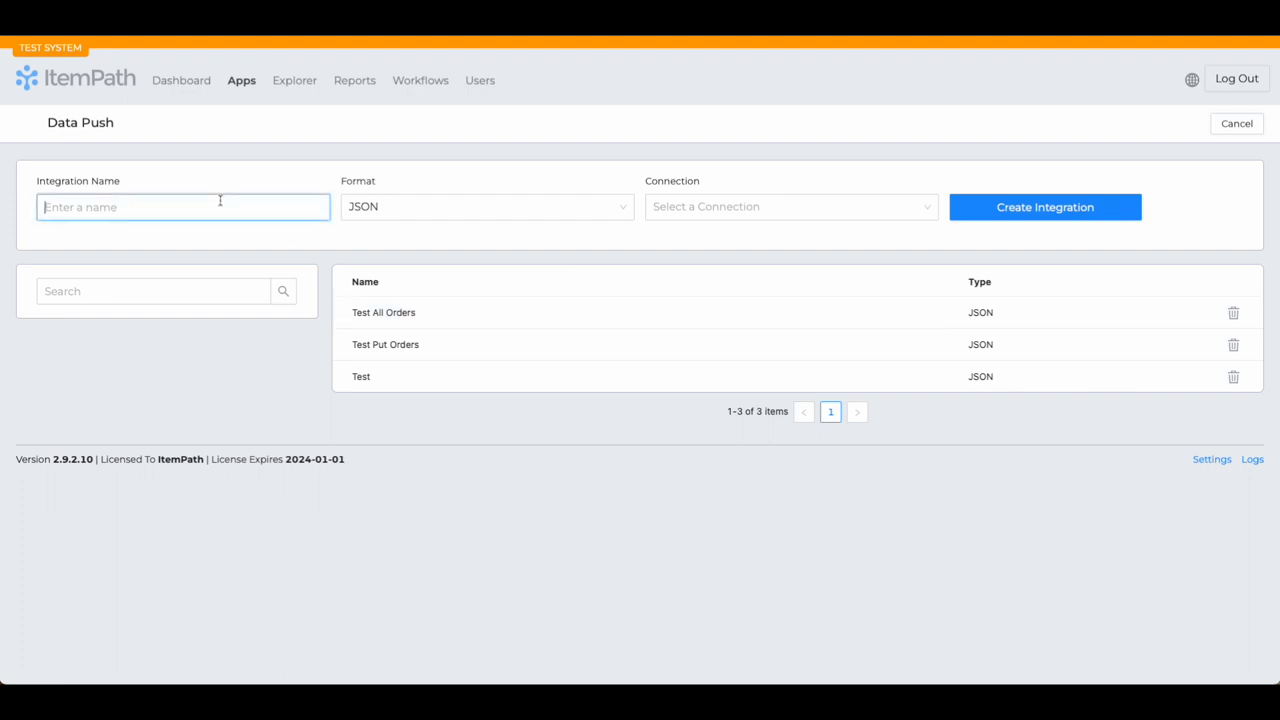
type("Test Pick Orders")
left_click(690, 210)
left_click(688, 300)
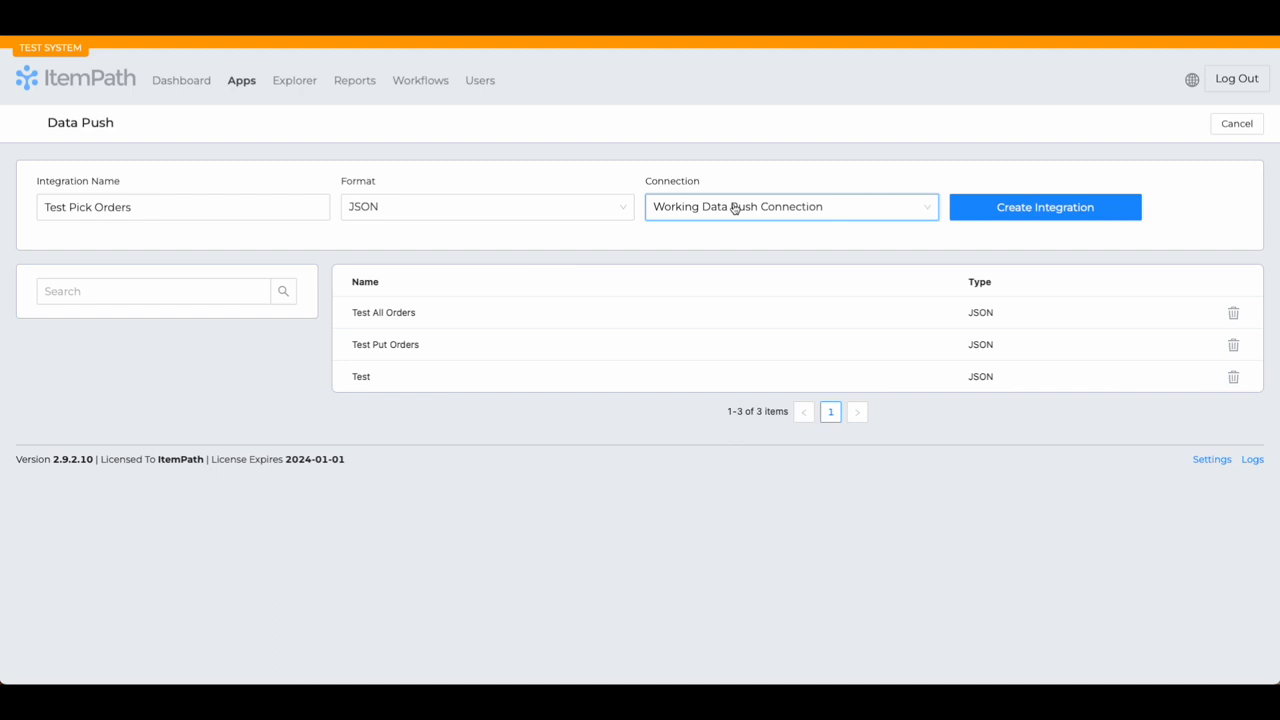
left_click(1037, 212)
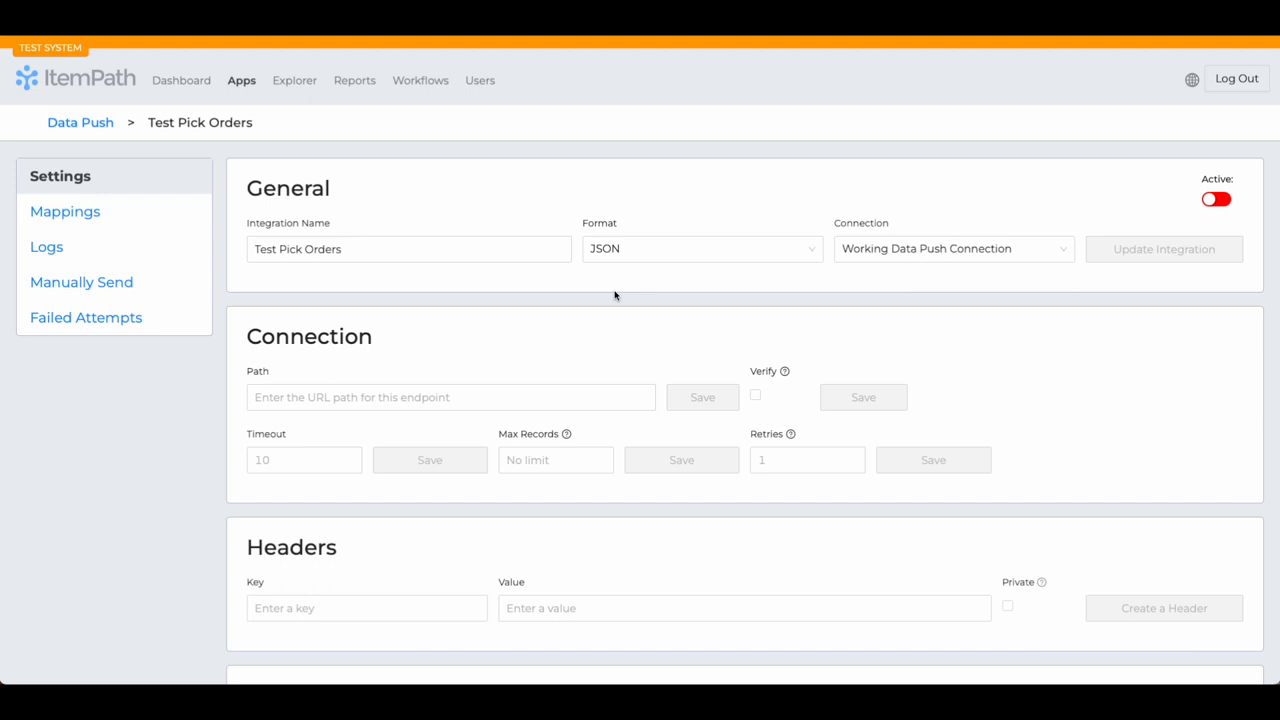
Step: Look over the new integration's general, connection and header settings
scroll(614, 294, "down", 3)
scroll(614, 294, "up", 3)
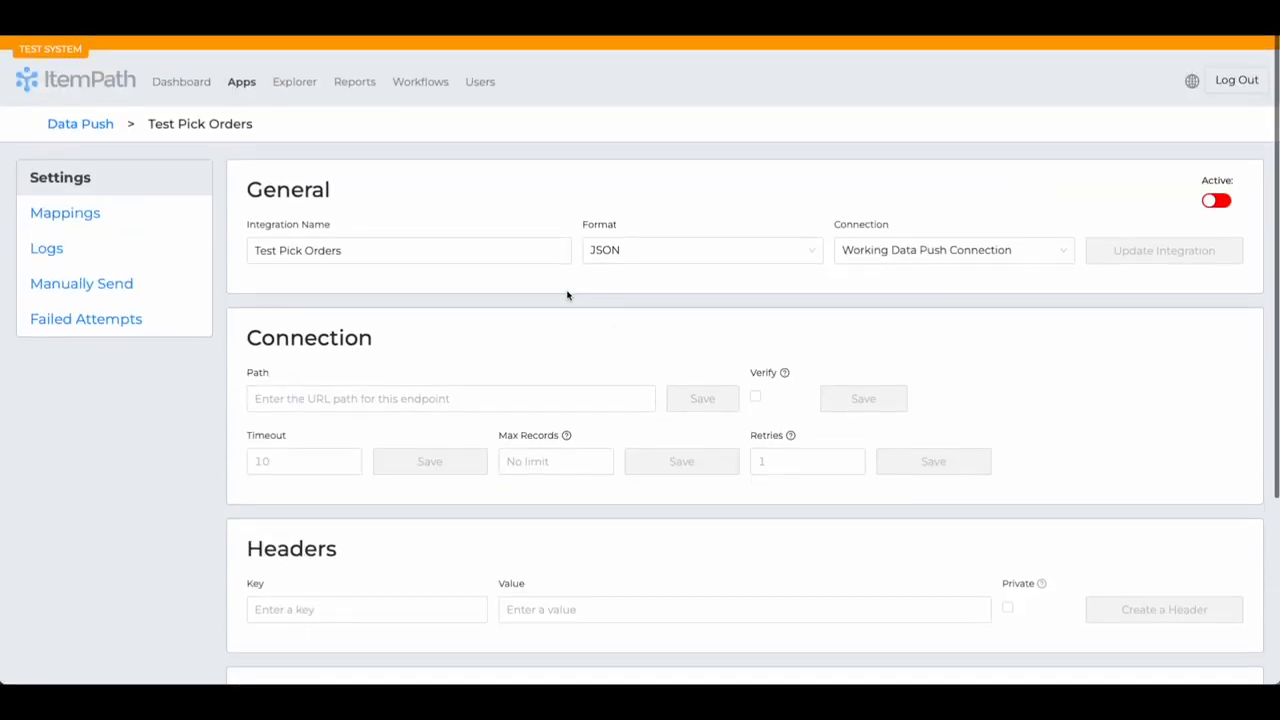
left_click(300, 457)
left_click(255, 405)
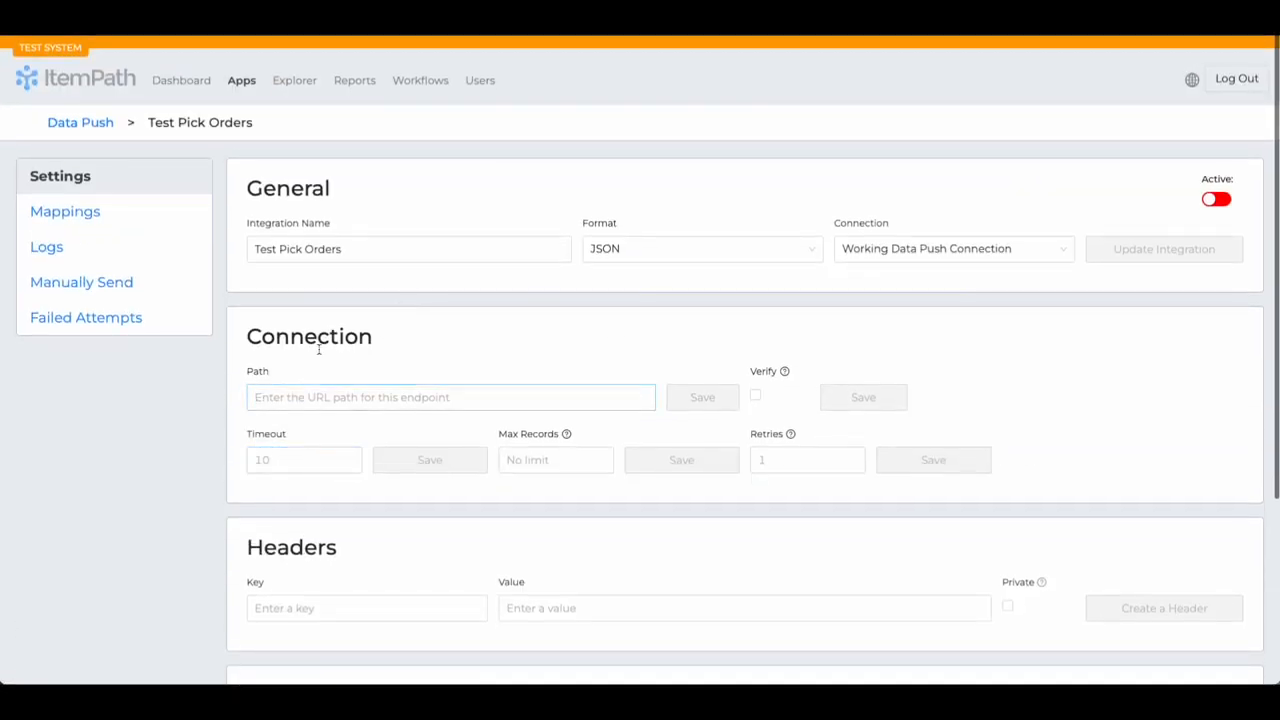
left_click(826, 462)
left_click(343, 455)
left_click(434, 337)
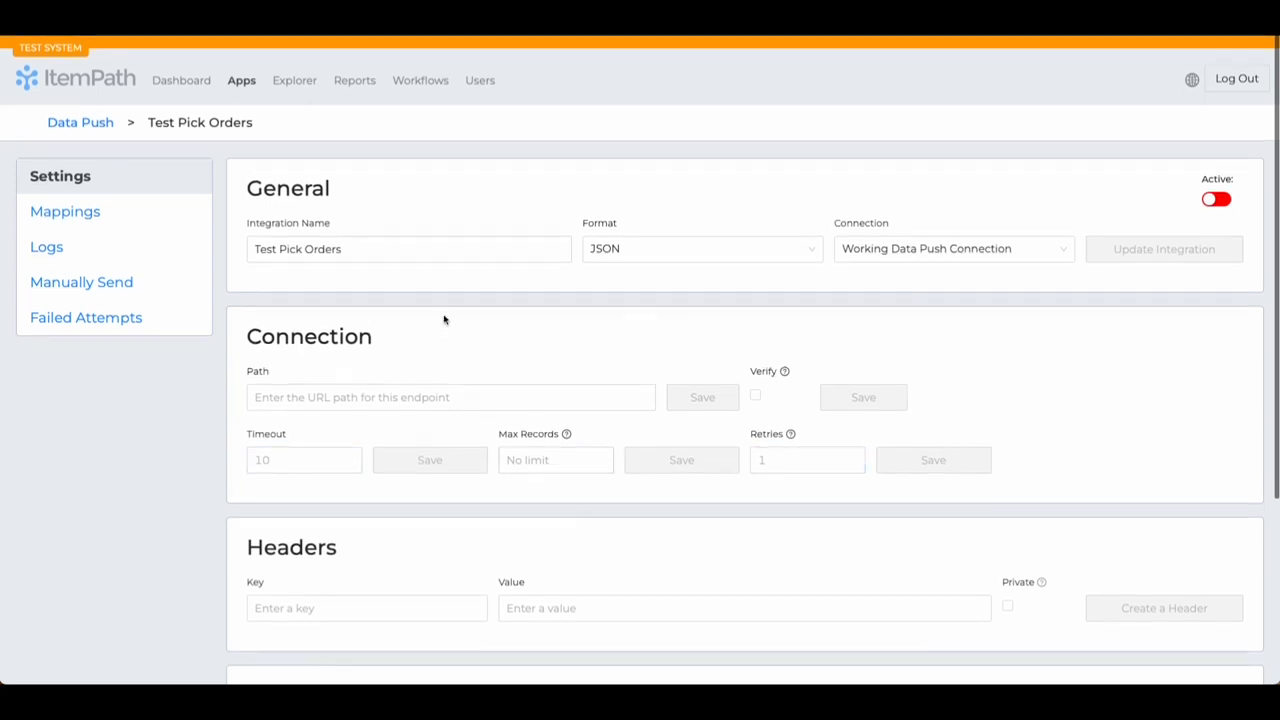
scroll(450, 320, "down", 1)
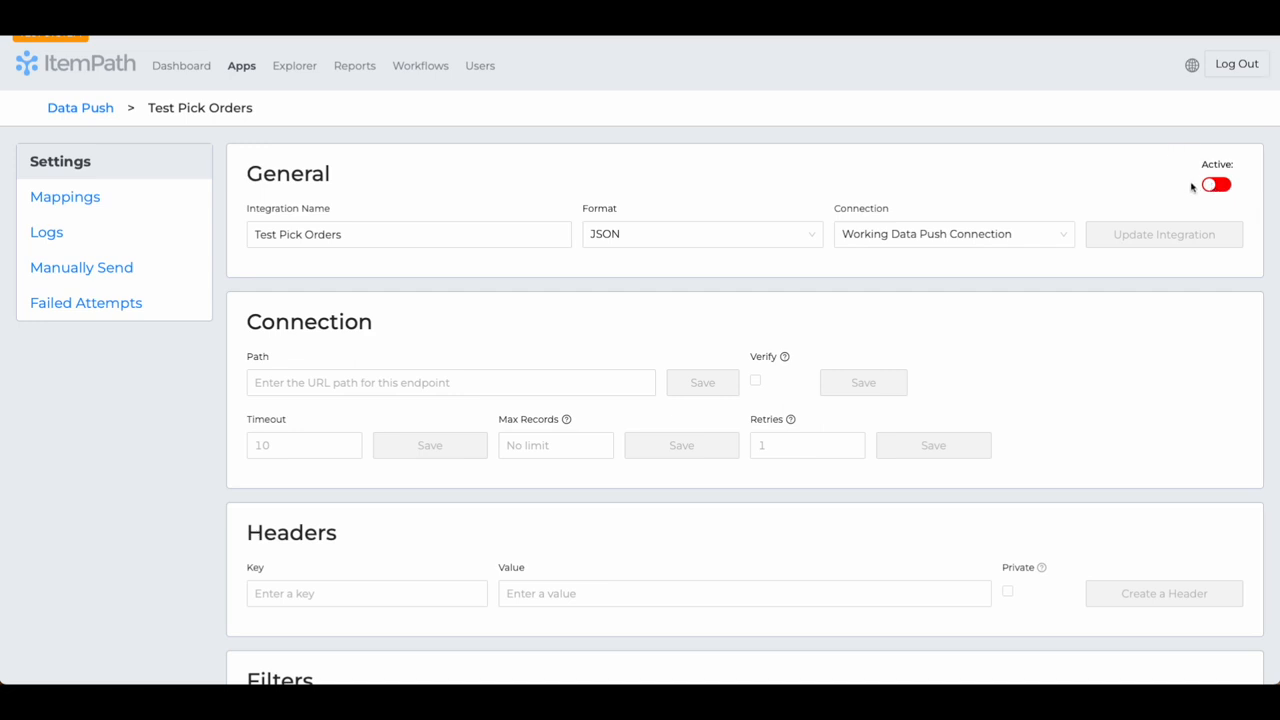
Step: Save /picks as the endpoint path of the connection and enable the Verify option
left_click(391, 381)
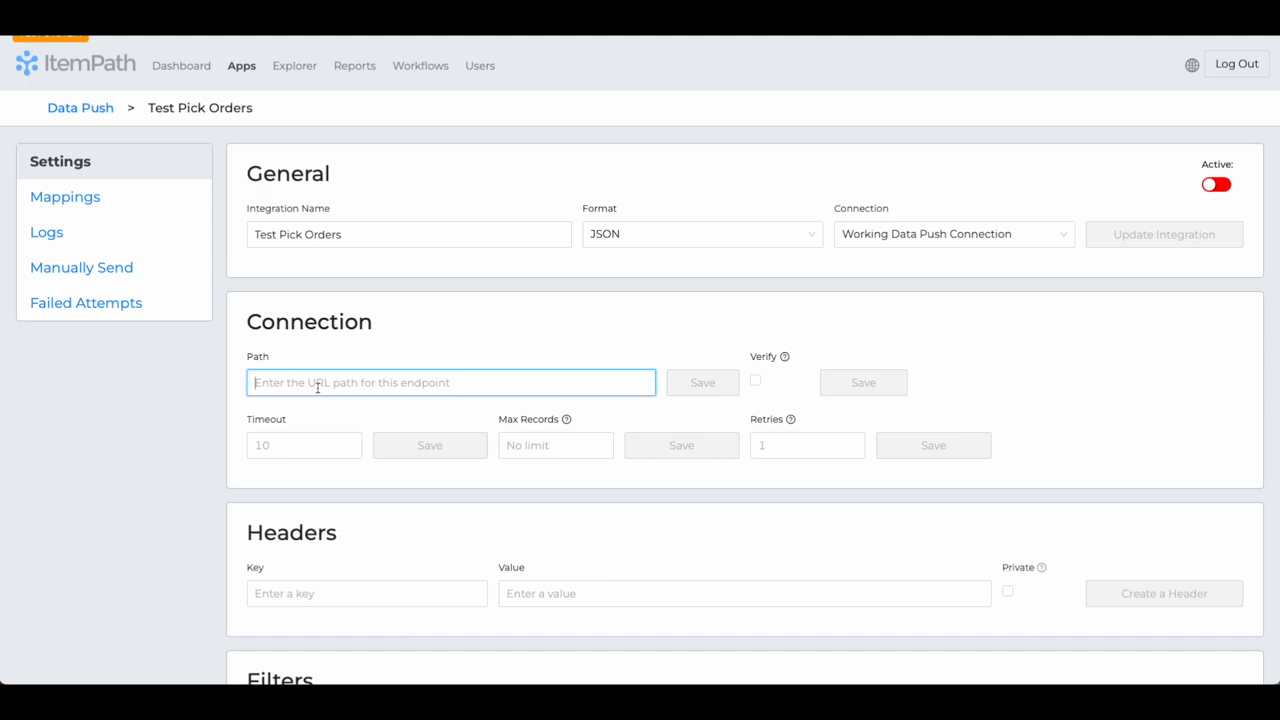
type("/")
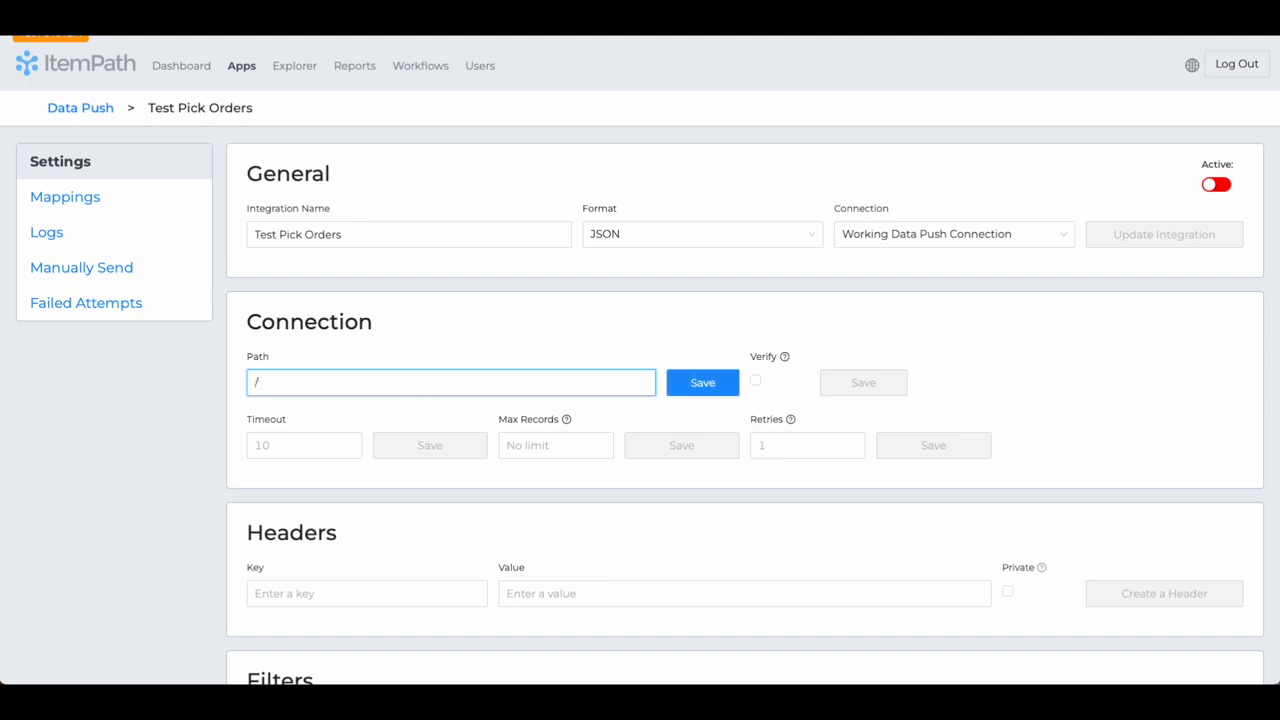
type("picks")
left_click(210, 385)
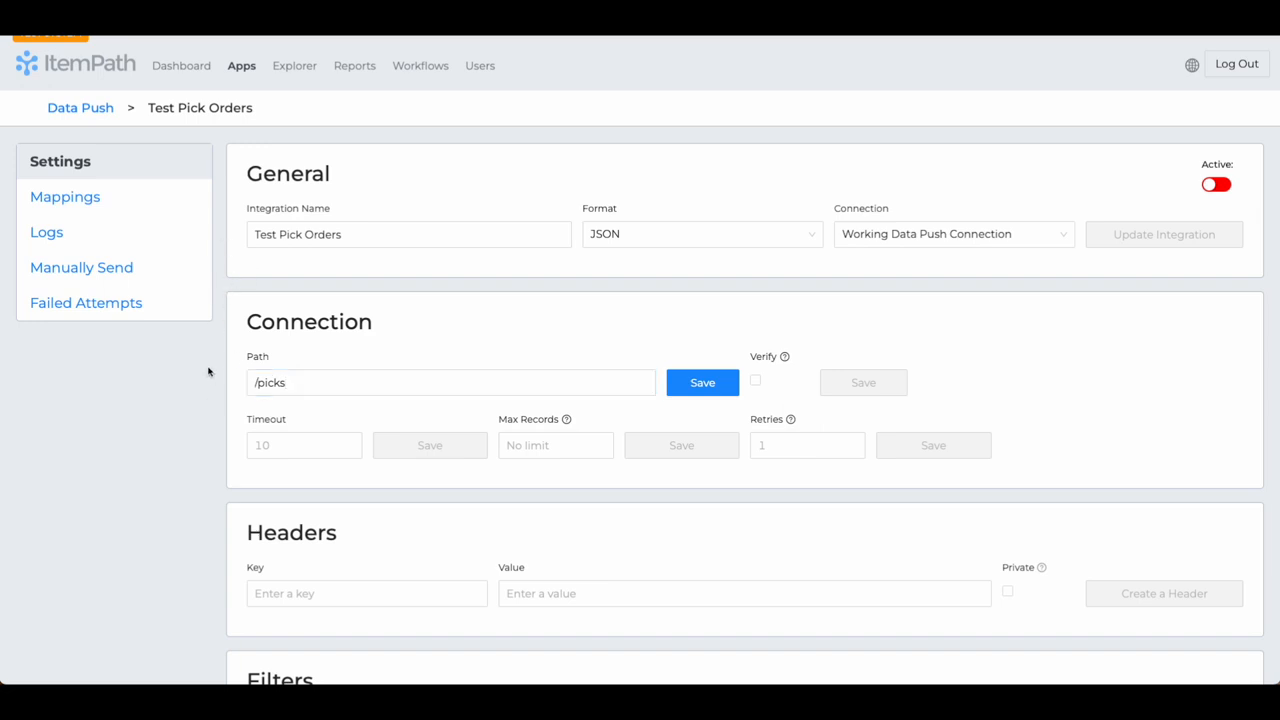
left_click(690, 395)
mouse_move(786, 358)
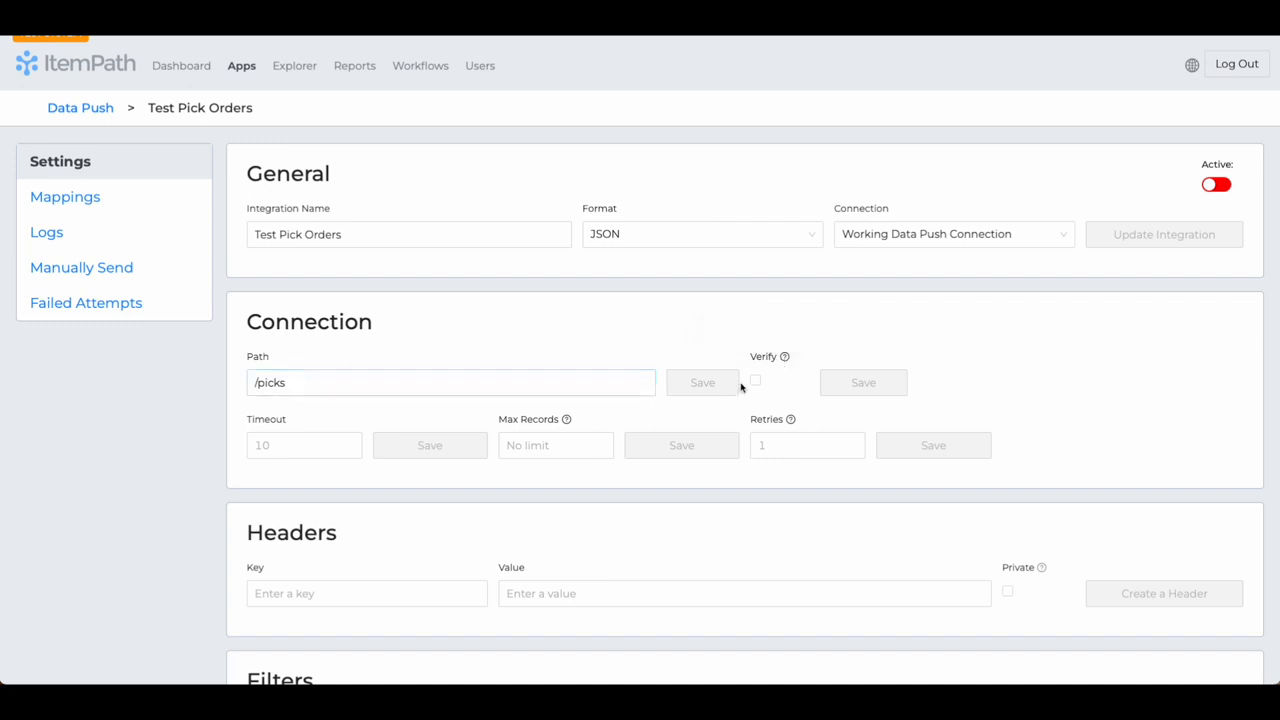
left_click(756, 381)
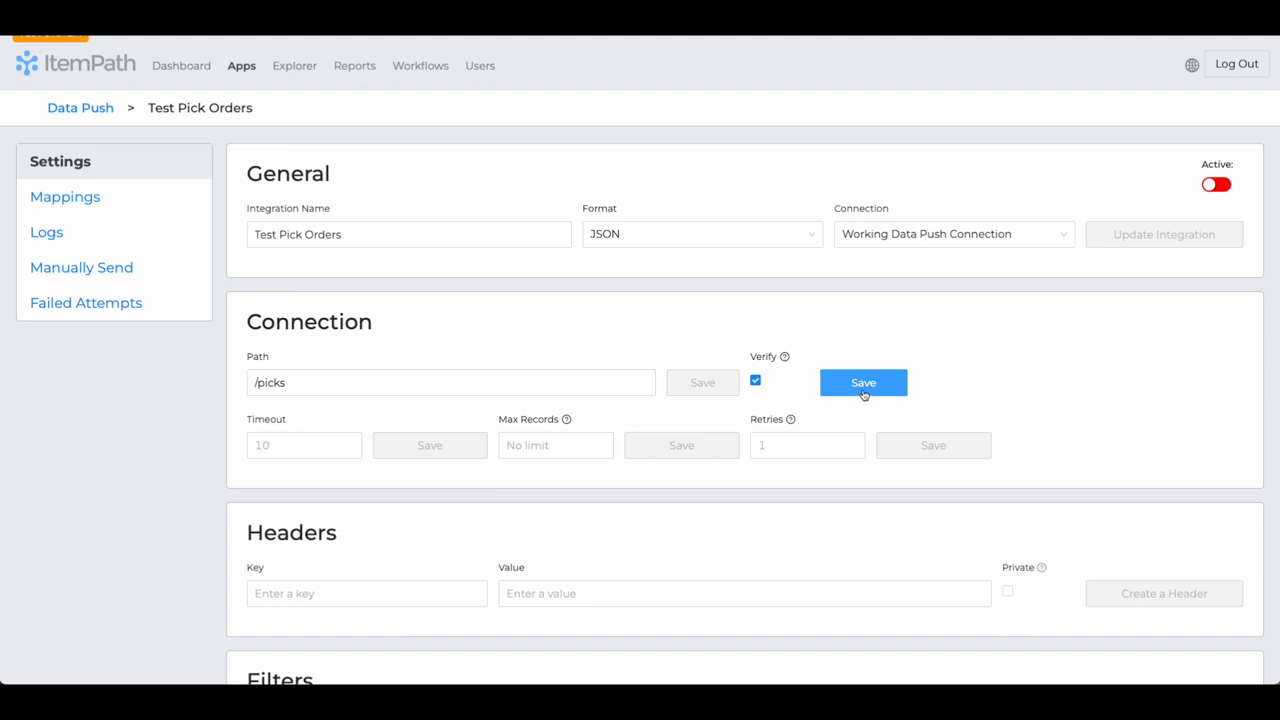
Step: Review the Timeout, Max Records and Retries settings and the header fields, including their help notes
left_click(260, 444)
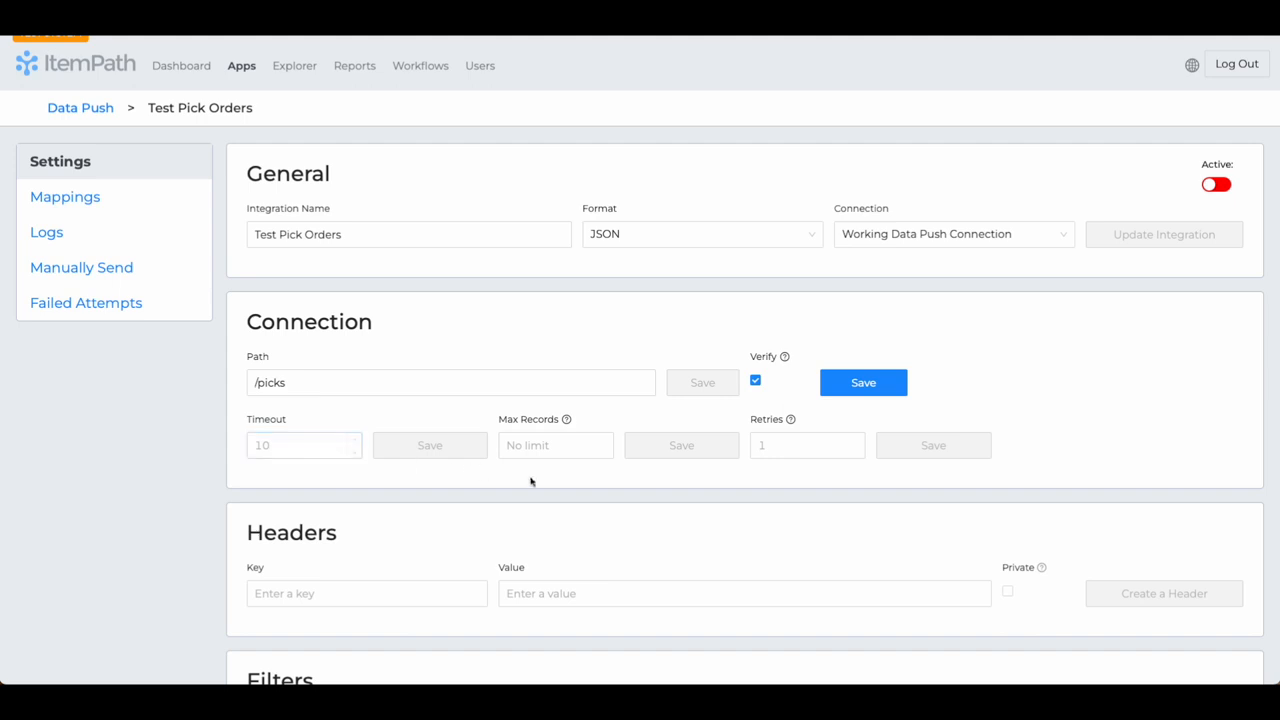
mouse_move(568, 421)
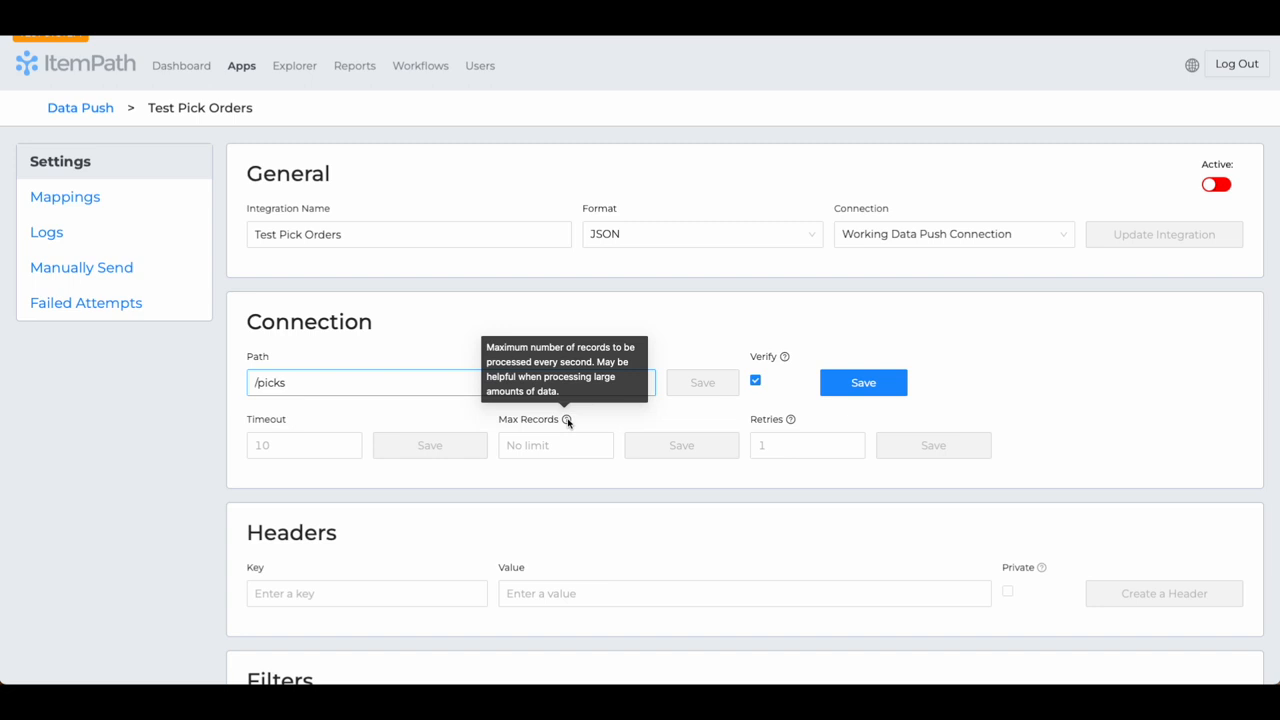
left_click(566, 440)
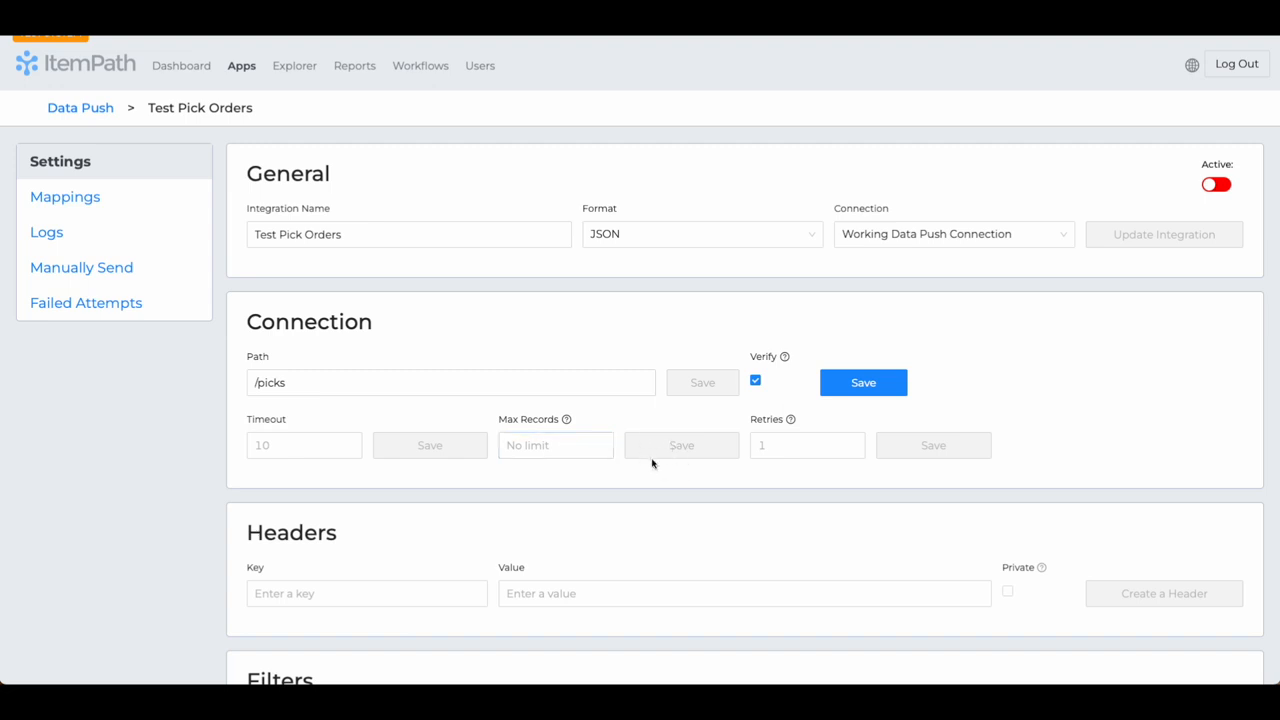
left_click(787, 449)
left_click(791, 421)
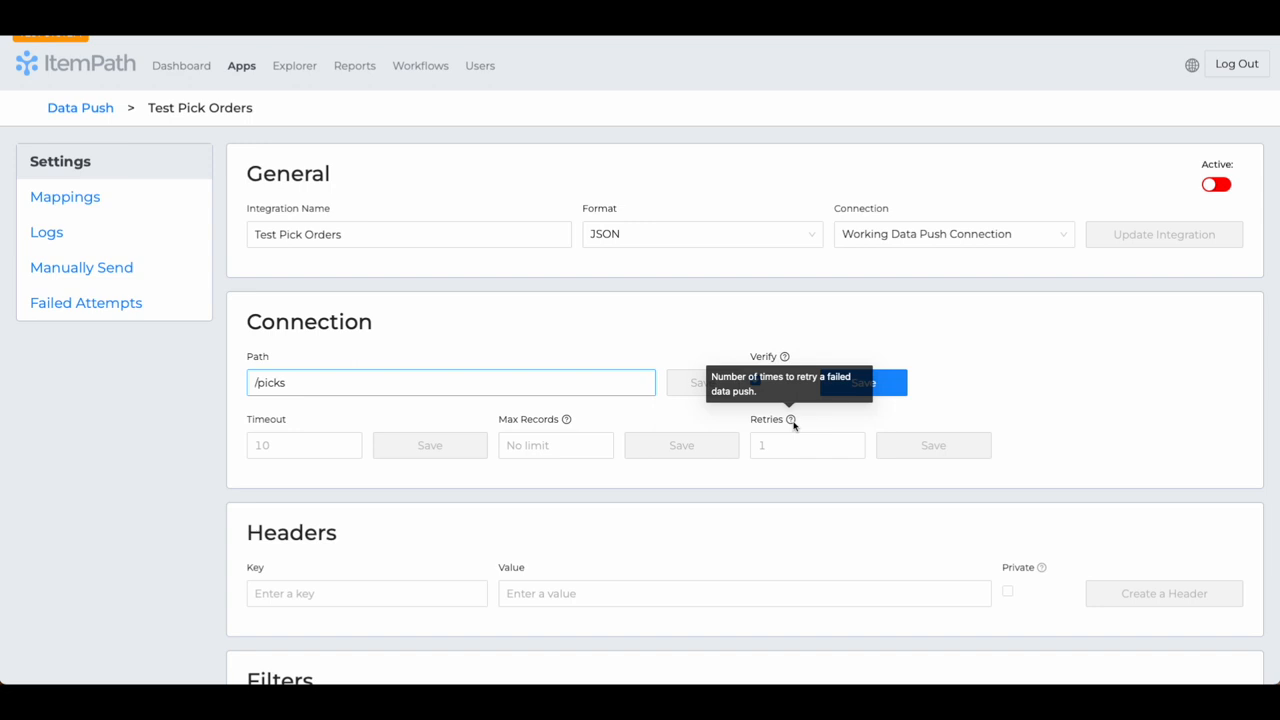
left_click(180, 330)
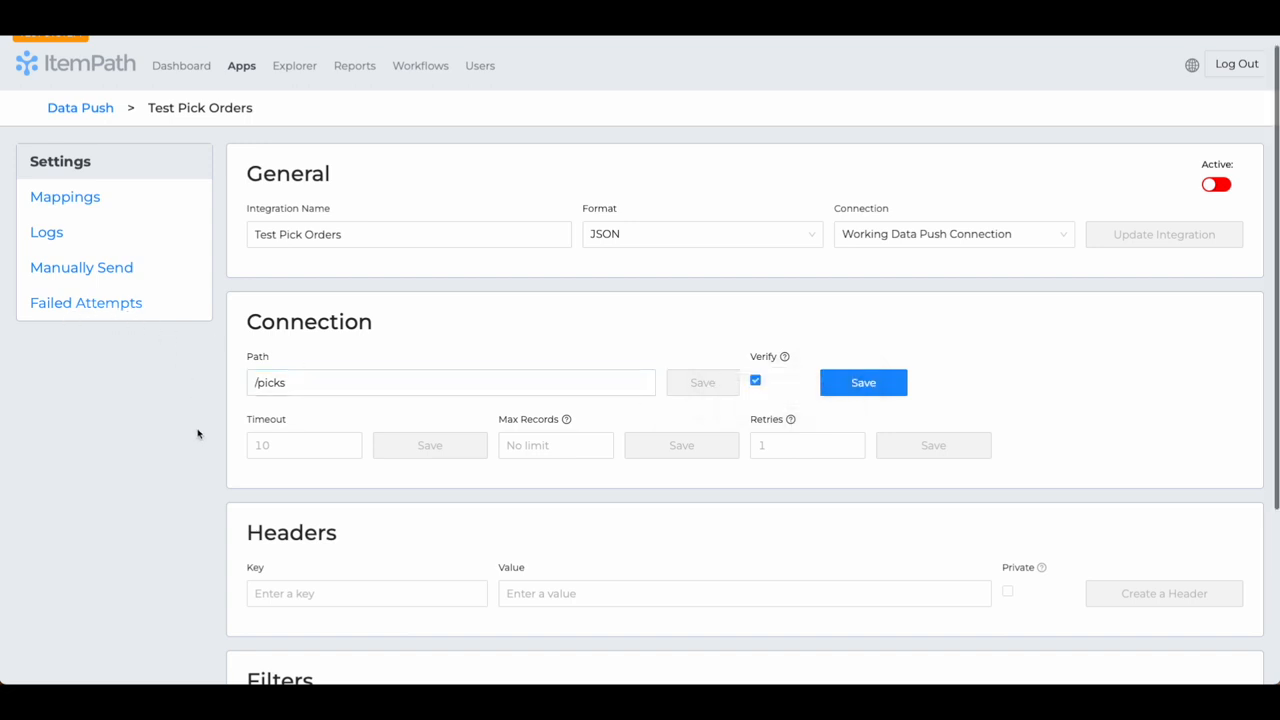
scroll(198, 433, "down", 2)
left_click(306, 366)
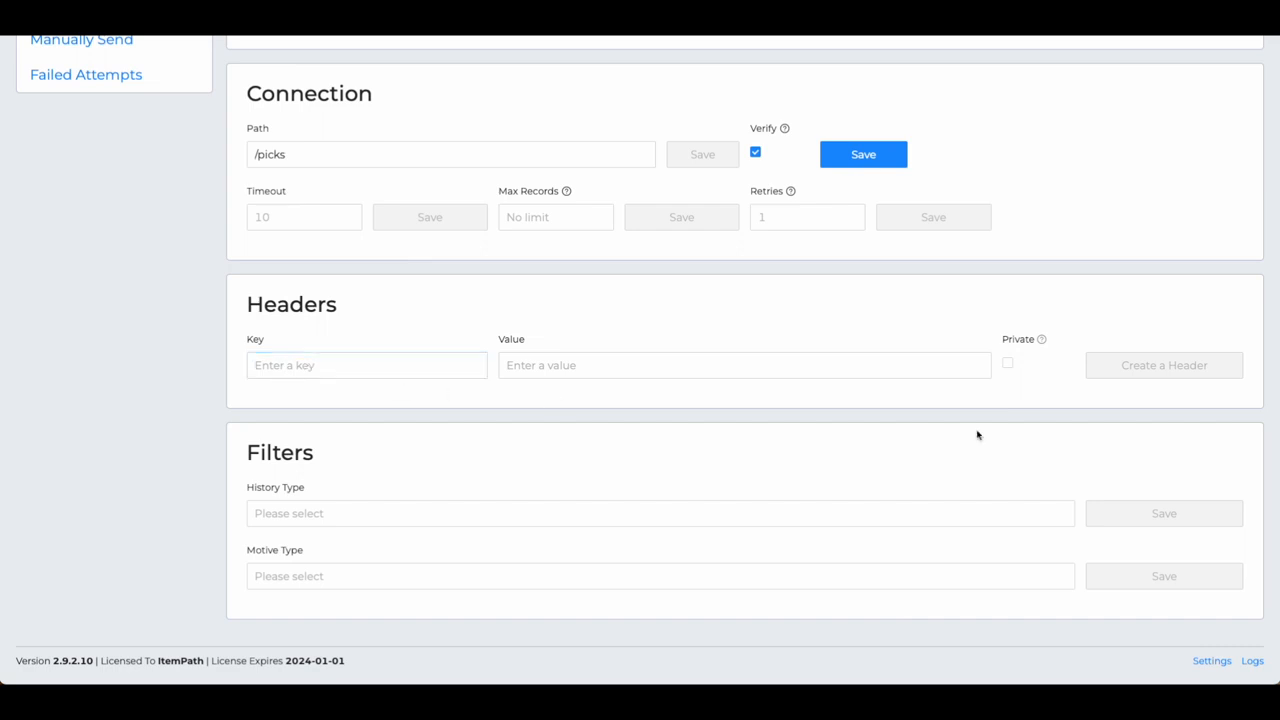
mouse_move(1040, 340)
left_click(281, 356)
left_click(133, 379)
scroll(133, 379, "down", 1)
Step: Filter the integration by the history types Manual Pick (2) and Order Pick (4), and save the filter
left_click(325, 508)
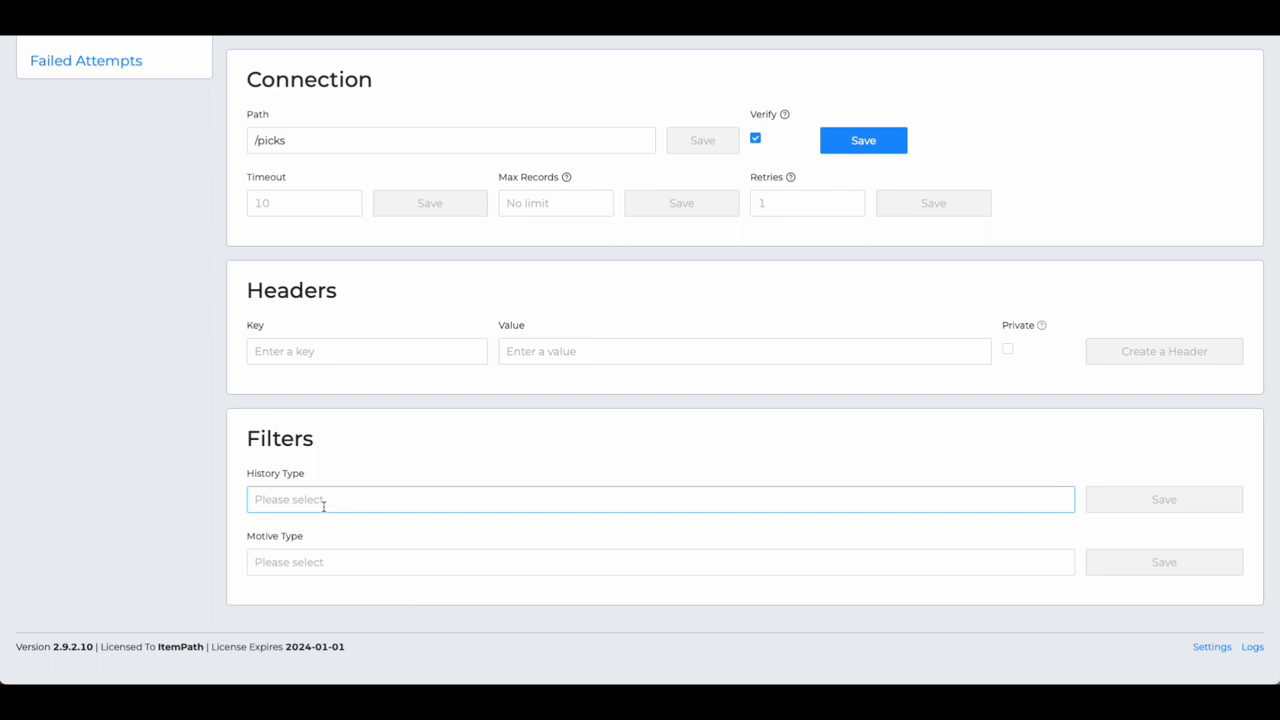
scroll(350, 492, "up", 3)
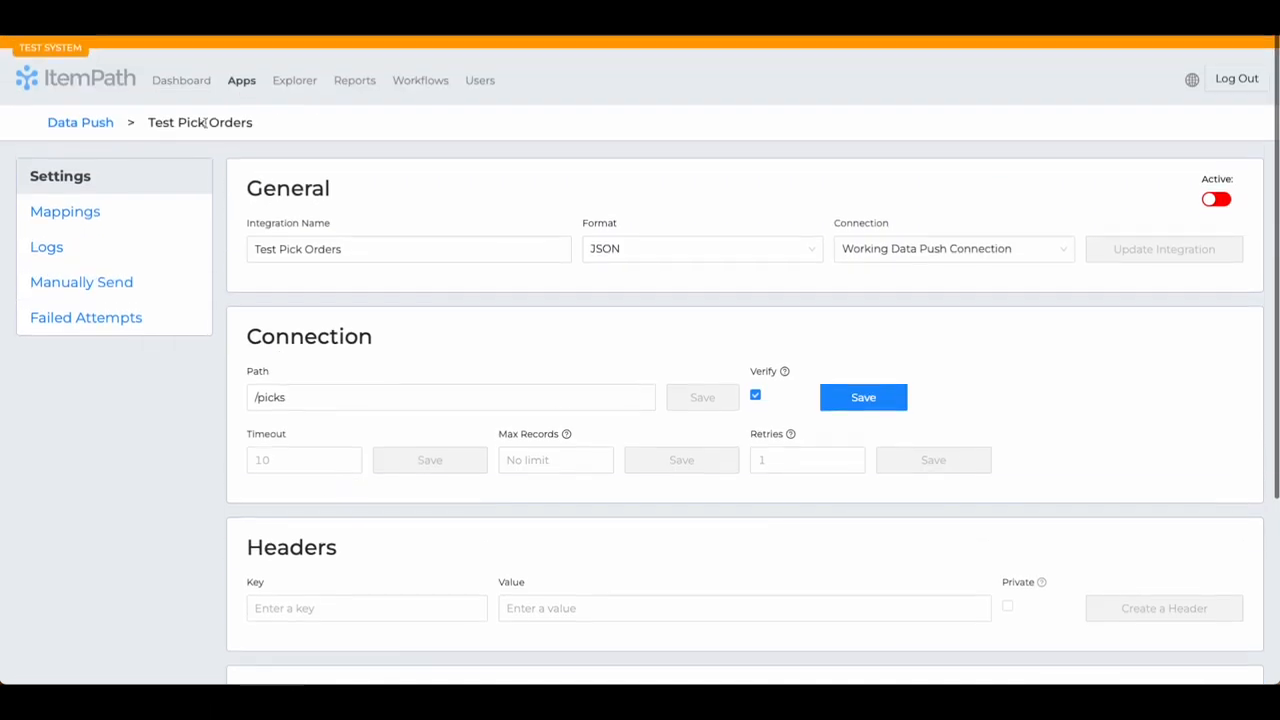
scroll(205, 122, "down", 3)
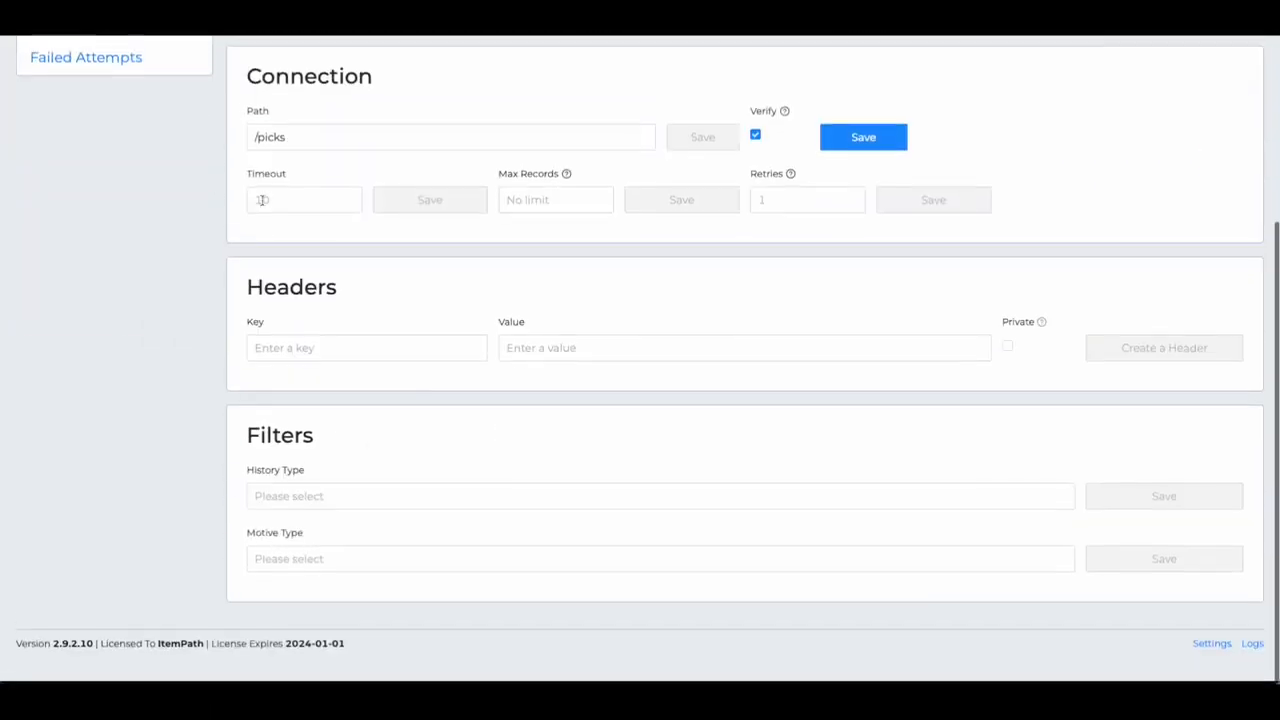
left_click(332, 498)
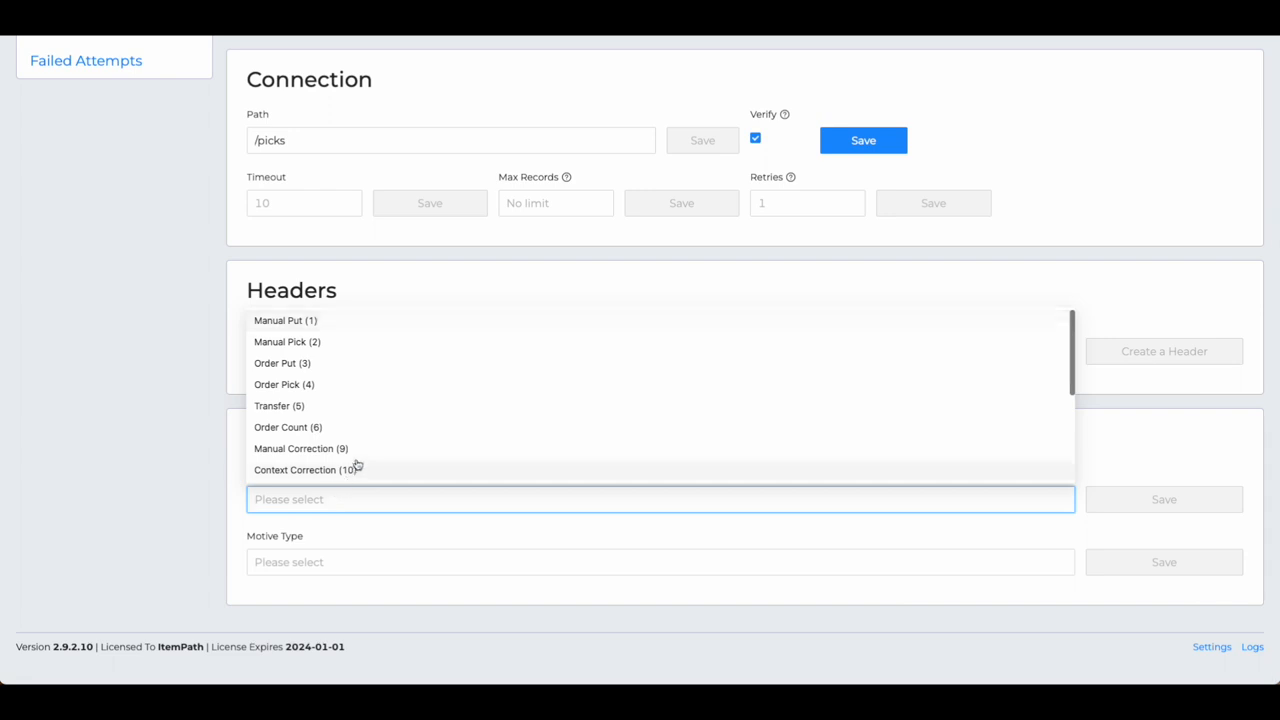
left_click(314, 343)
left_click(311, 388)
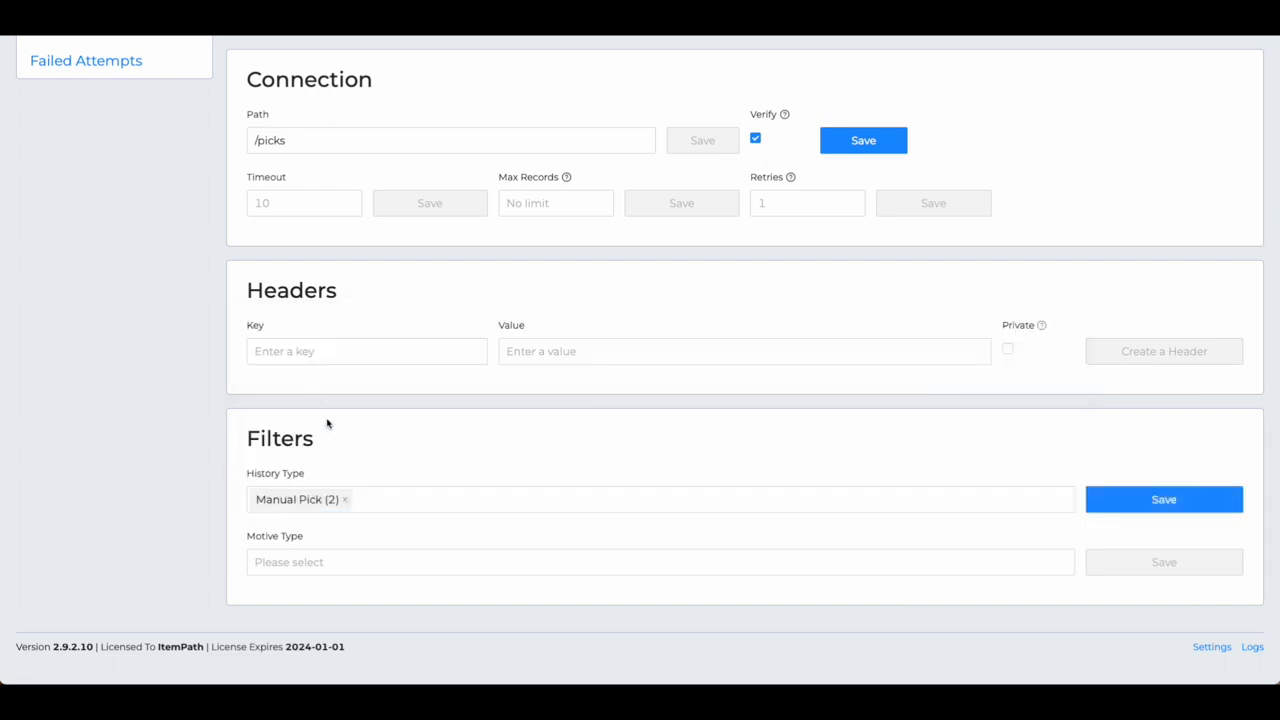
left_click(365, 502)
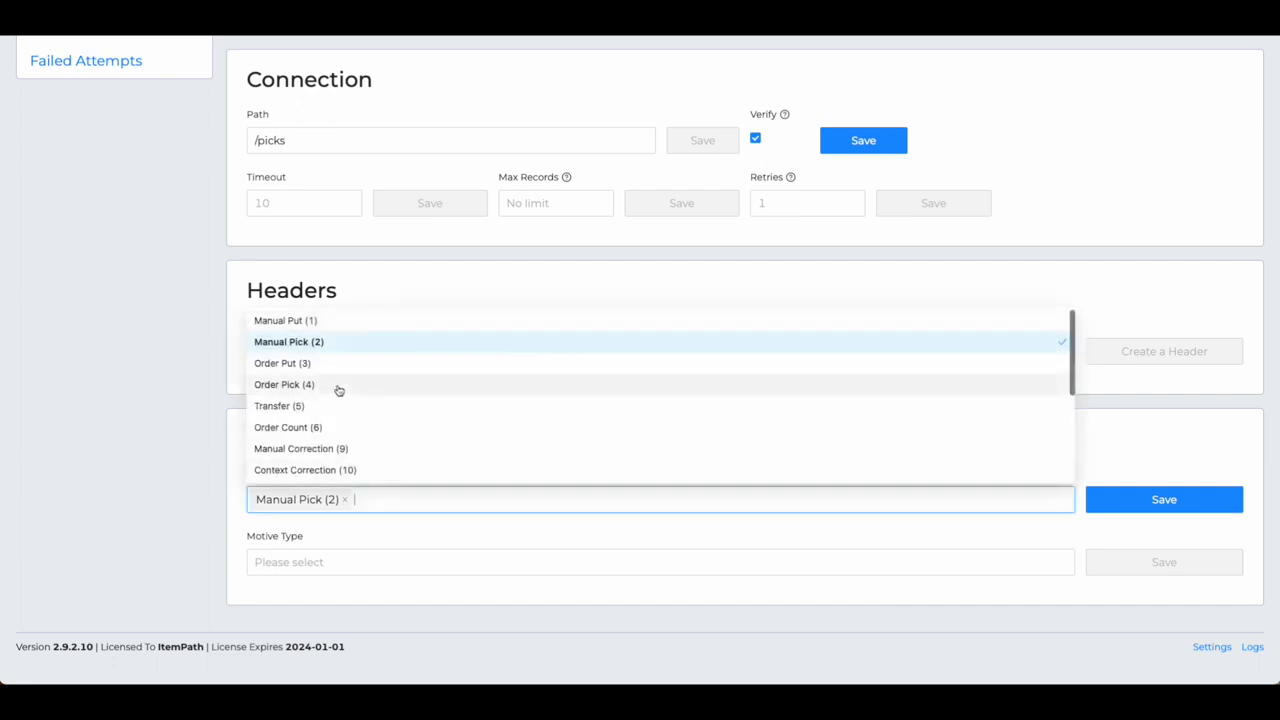
left_click(339, 388)
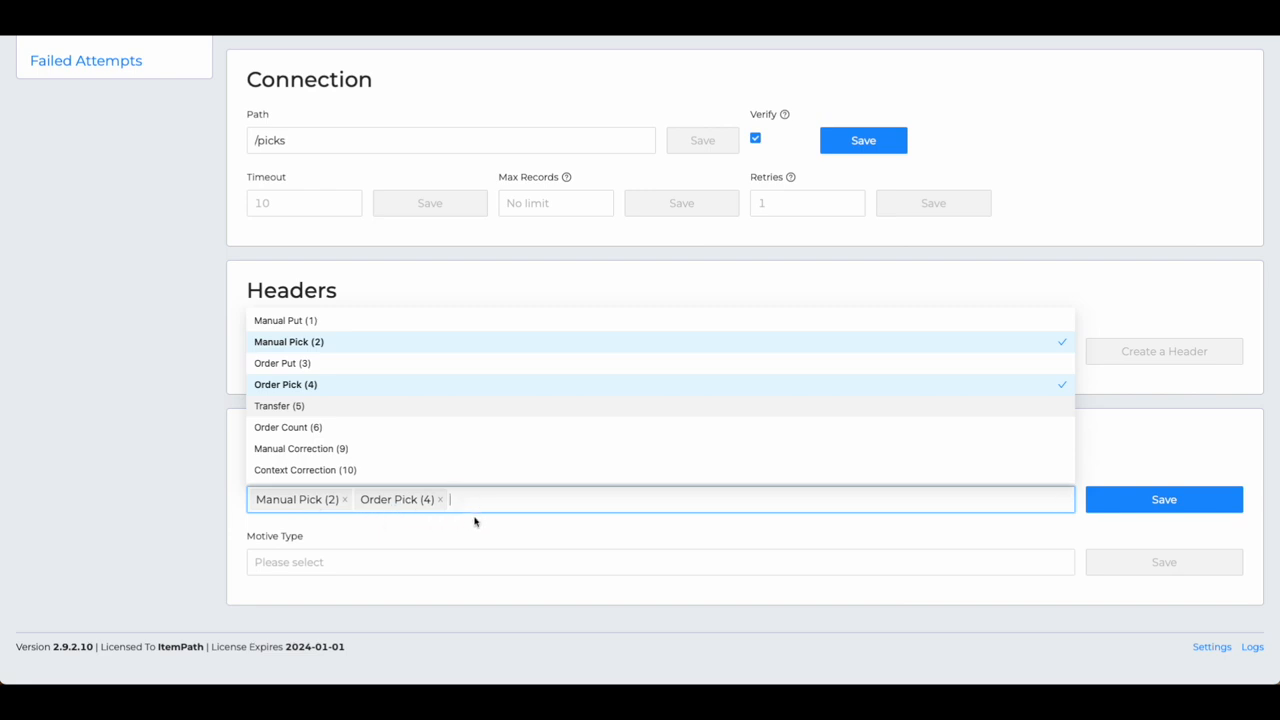
left_click(1000, 546)
left_click(1146, 505)
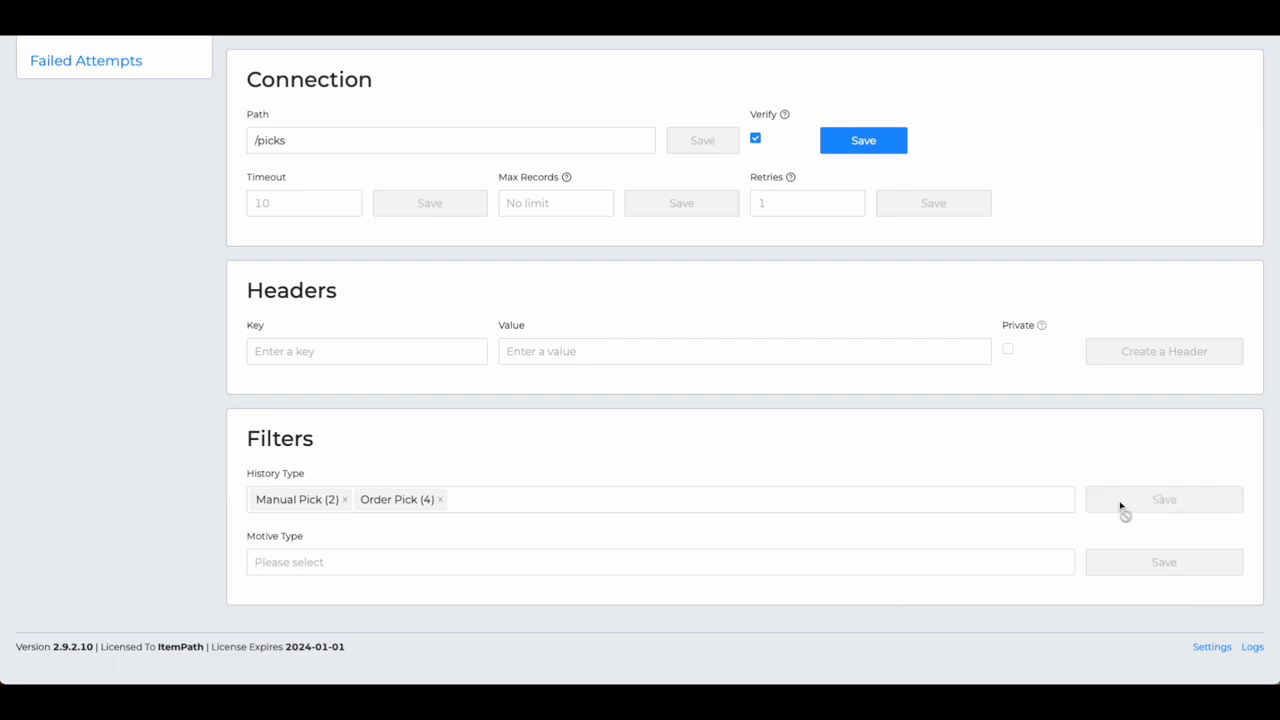
Step: Examine the other history types available for the filter, keeping the saved selection
left_click(474, 495)
scroll(443, 414, "down", 1)
scroll(443, 414, "up", 1)
scroll(353, 420, "down", 1)
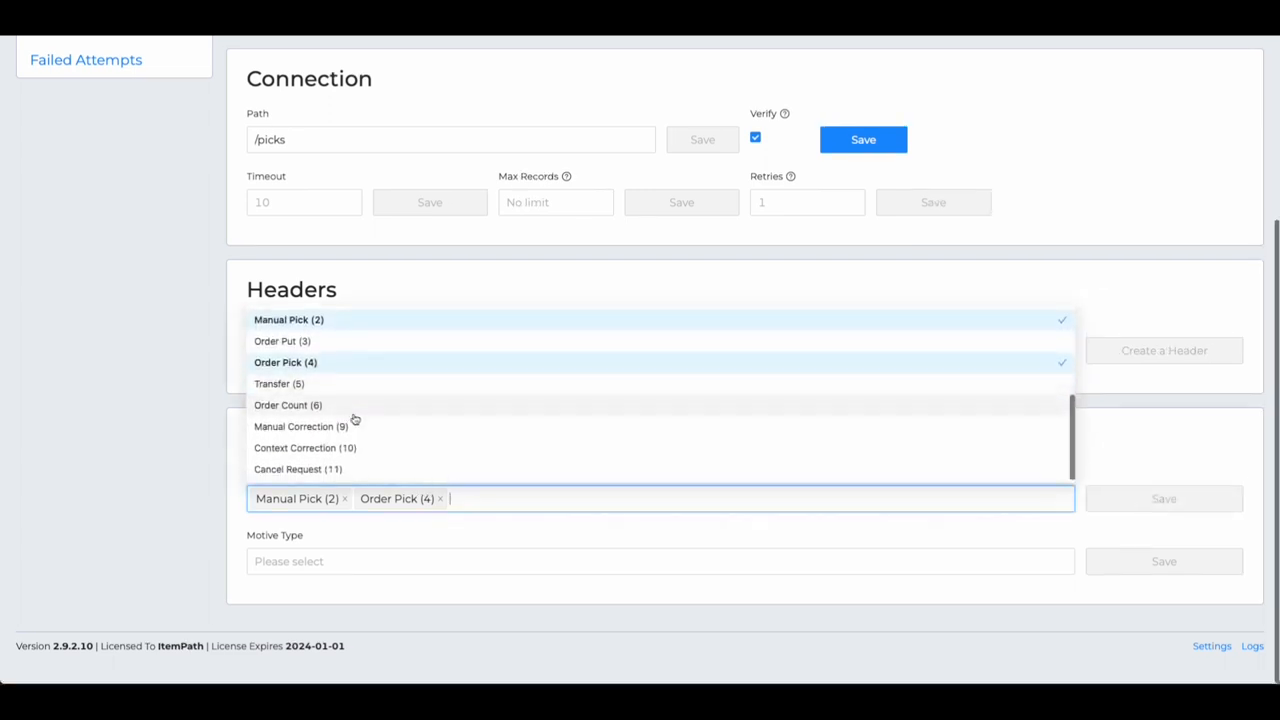
scroll(363, 376, "up", 1)
scroll(346, 397, "down", 1)
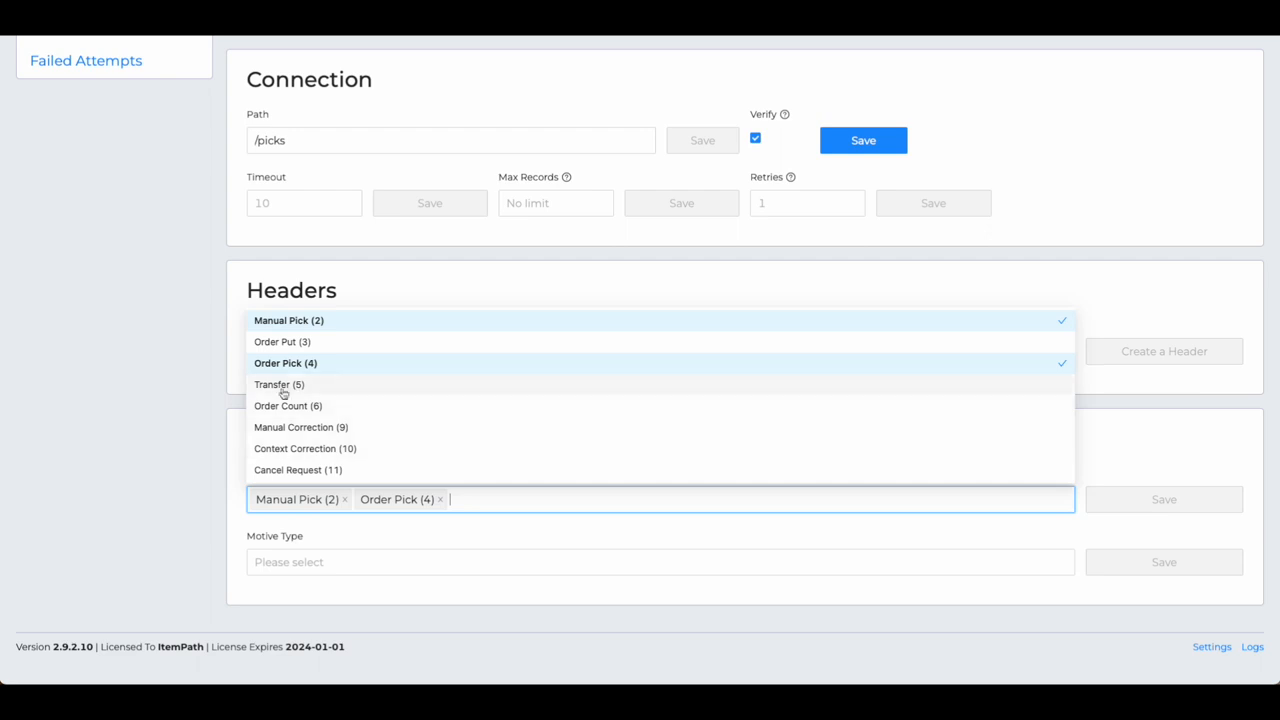
scroll(300, 385, "up", 1)
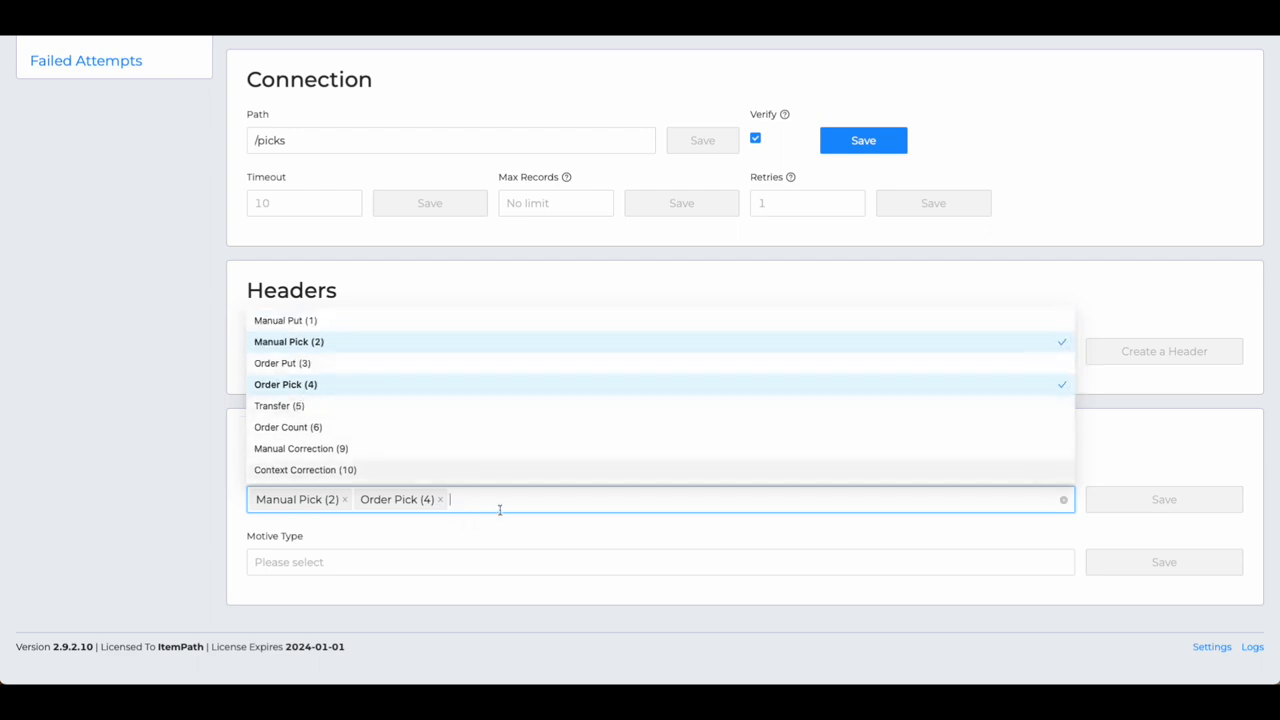
left_click(436, 390)
left_click(436, 390)
left_click(963, 543)
Step: Save a motive type filter with NotSet (0), StockUnavailable (1), Shortage (2), SpaceUnavailable (3), SpaceFull (4) and RoundUpOverstock (7)
left_click(352, 556)
left_click(346, 564)
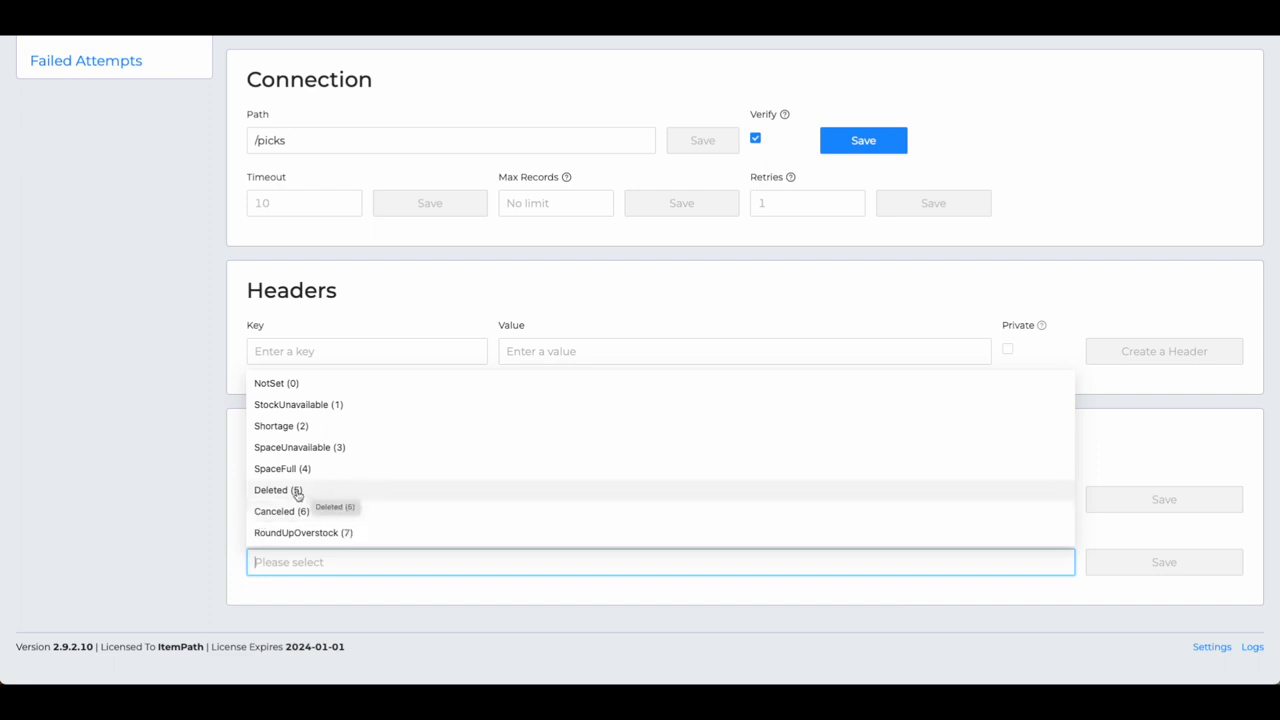
left_click(281, 387)
left_click(292, 406)
left_click(288, 427)
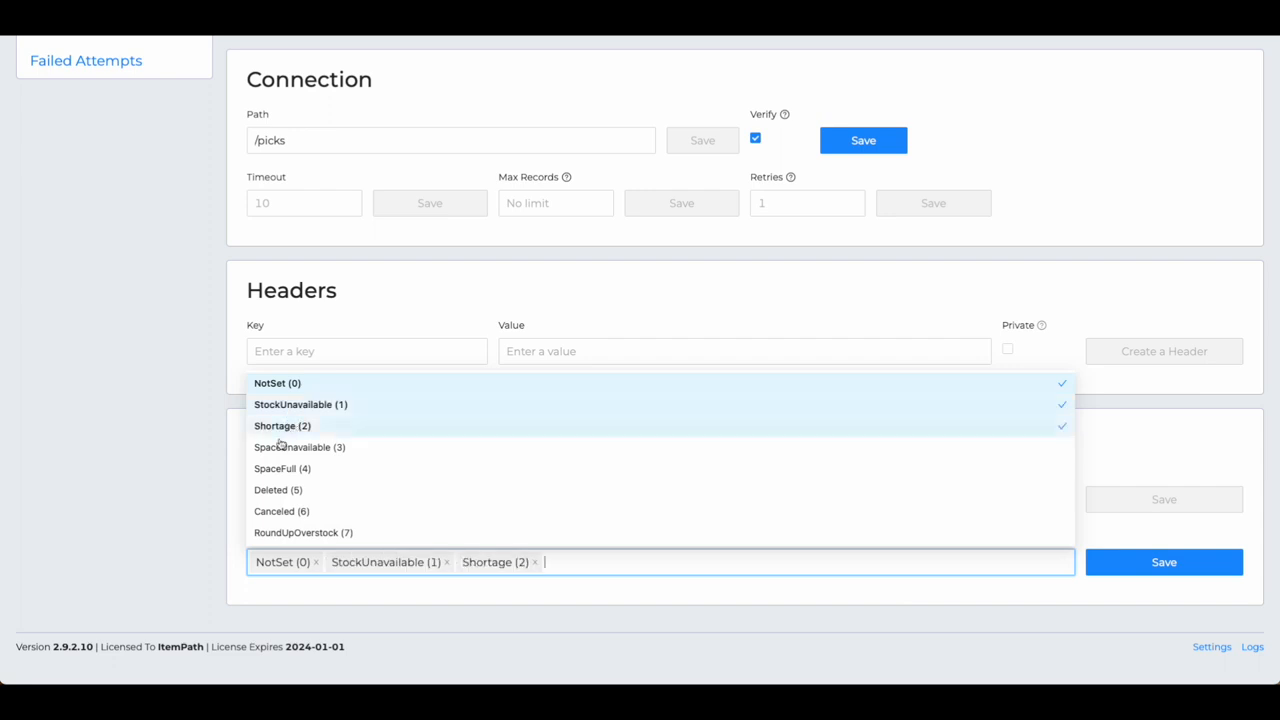
left_click(280, 447)
left_click(277, 466)
left_click(285, 534)
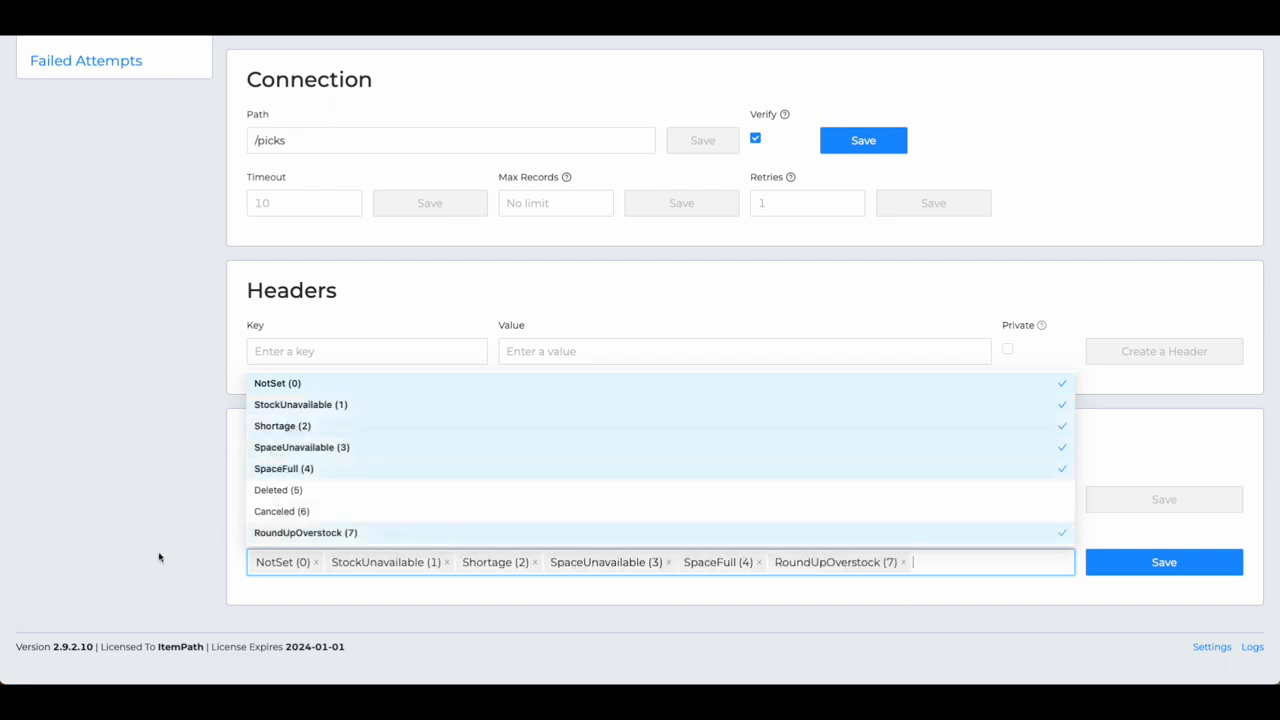
left_click(1214, 556)
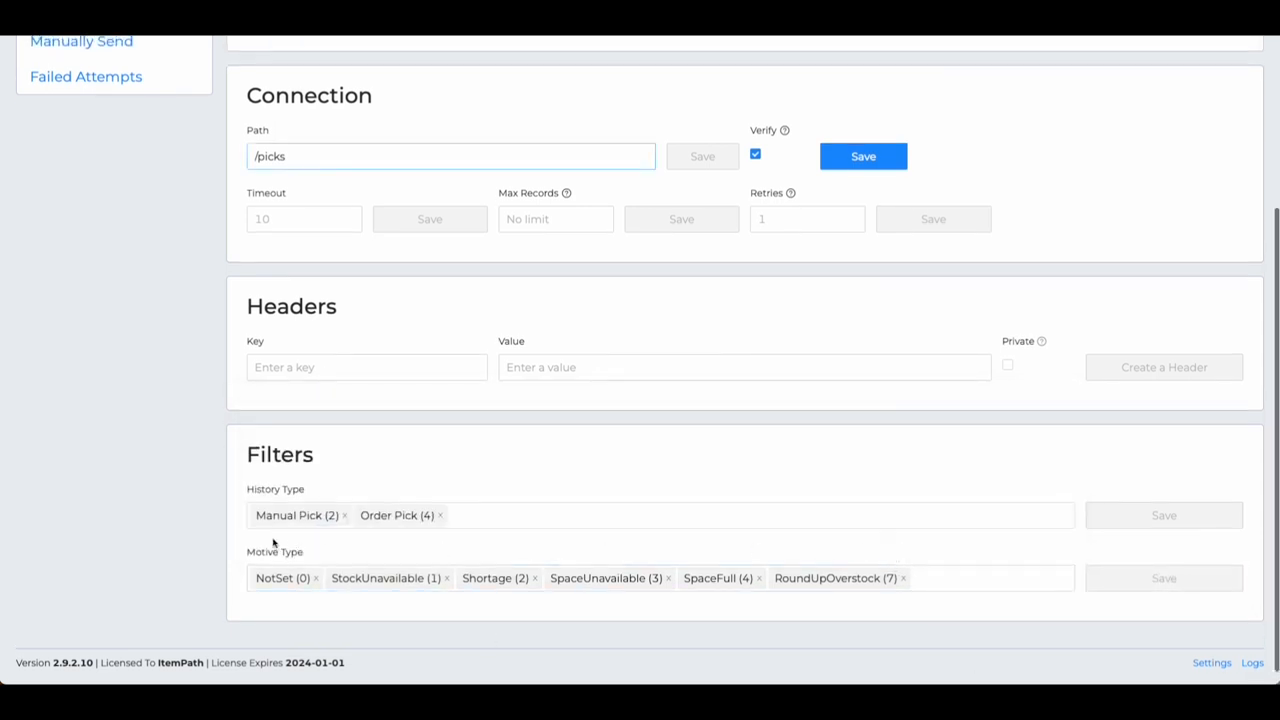